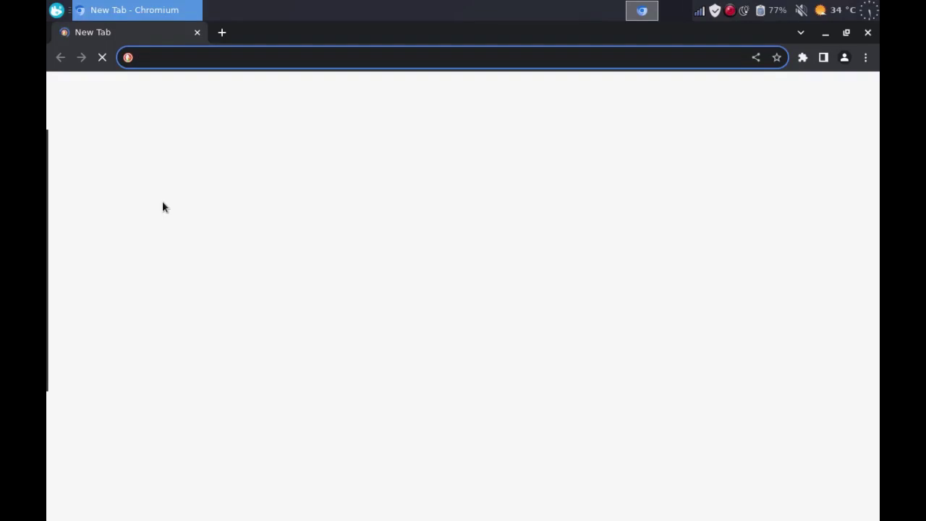
# - Open xfce-look.org and list its XFCE/XFWM4 Themes category sorted by rating
pyautogui.write('xf')
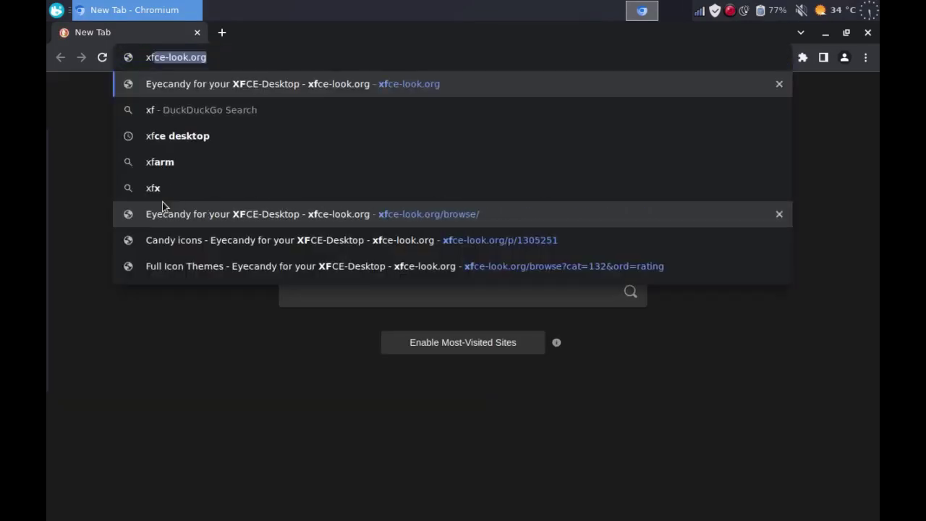
pyautogui.press('Return')
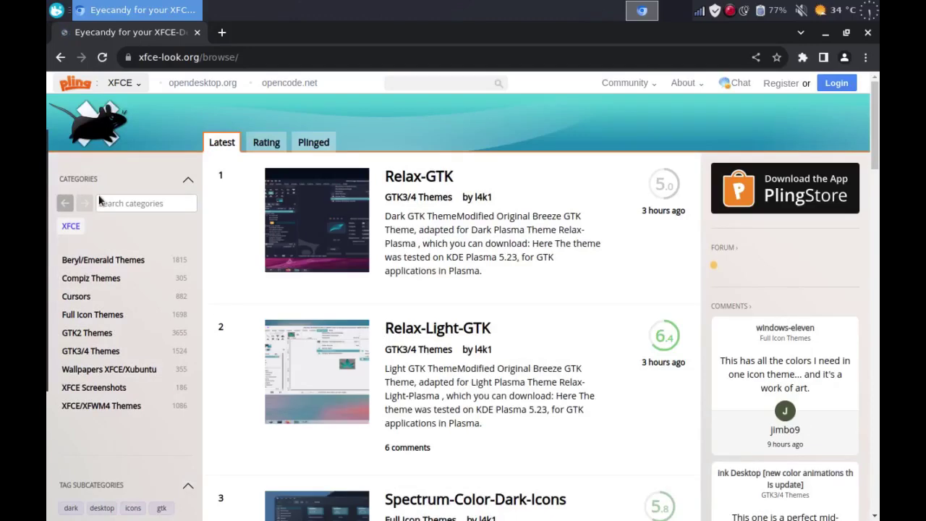
pyautogui.click(110, 405)
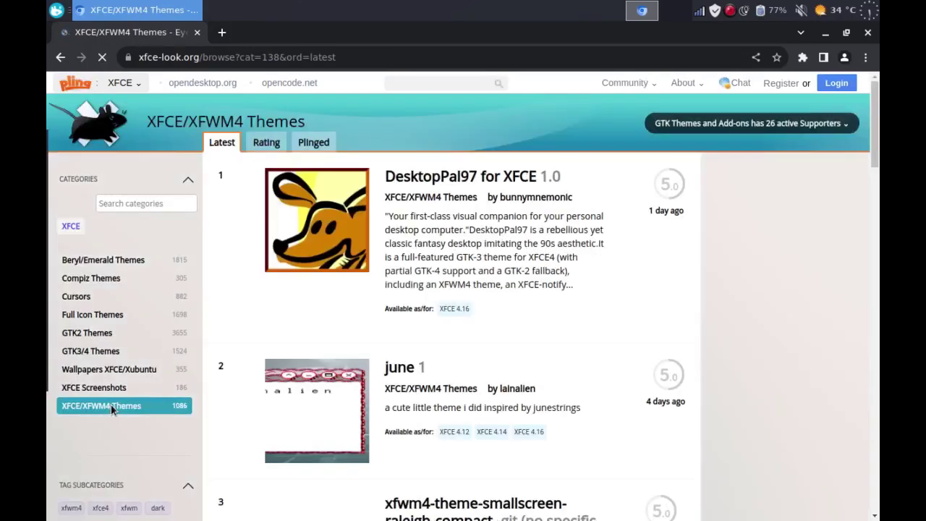
pyautogui.click(267, 142)
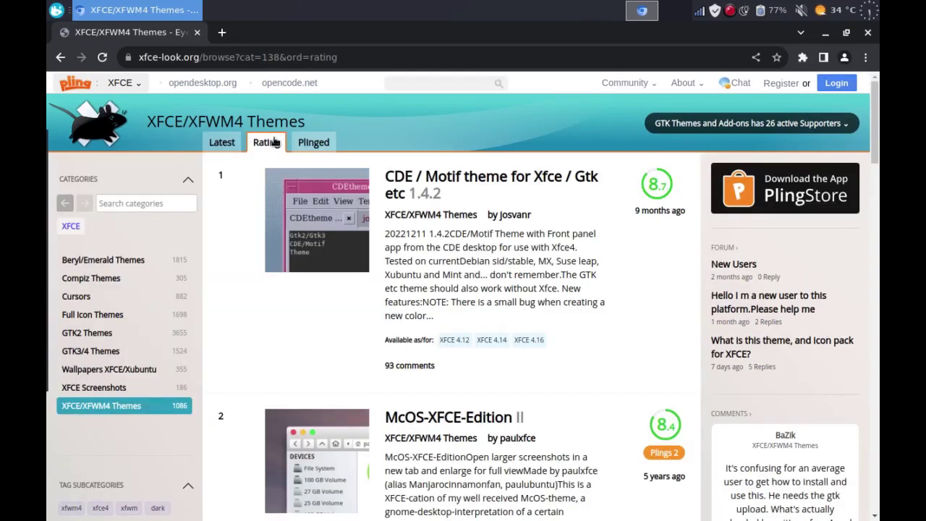
# - Download cdetheme1.4.2.tar.gz from the files of the CDE / Motif theme for Xfce / Gtk etc, and close the browser
pyautogui.click(557, 181)
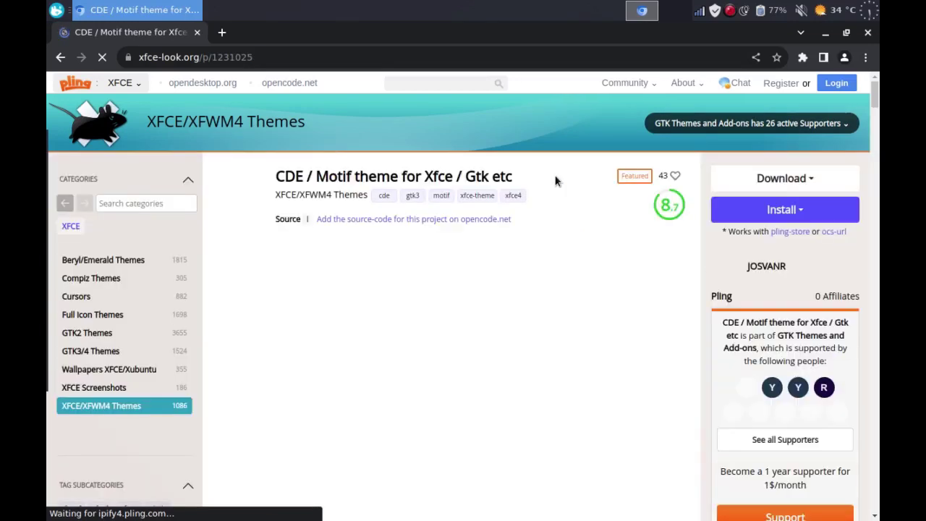
pyautogui.scroll(-4, 557, 181)
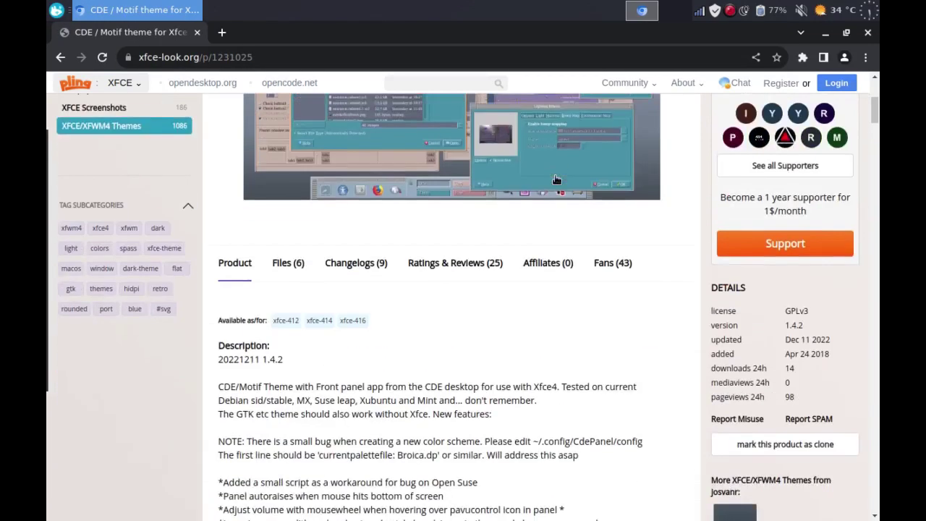
pyautogui.click(293, 226)
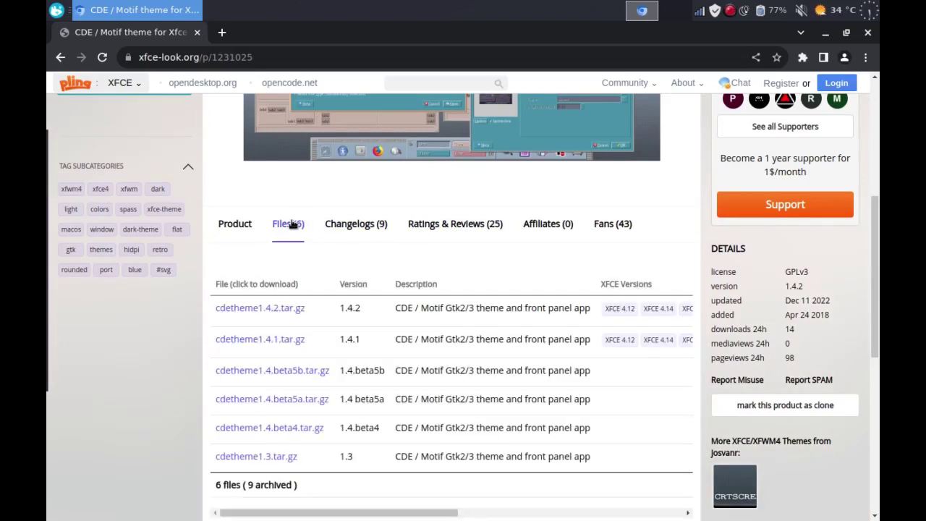
pyautogui.click(265, 307)
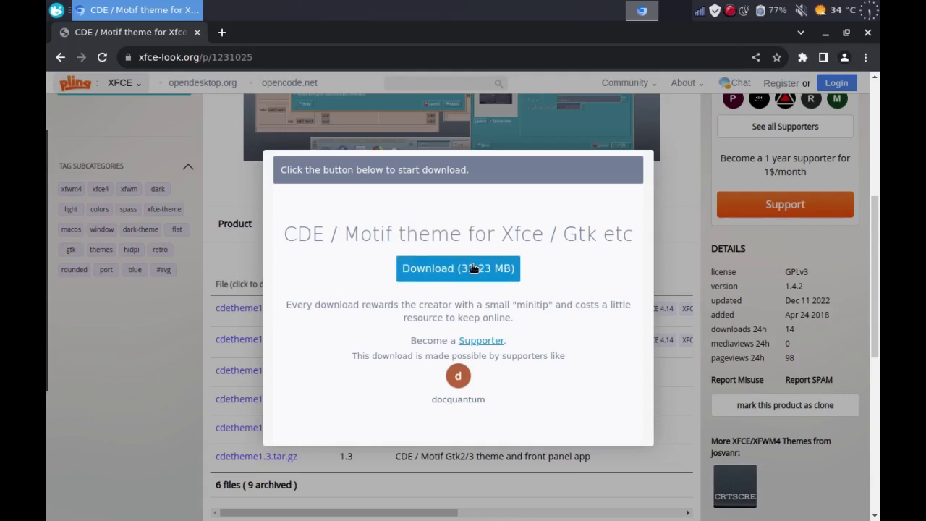
pyautogui.click(472, 267)
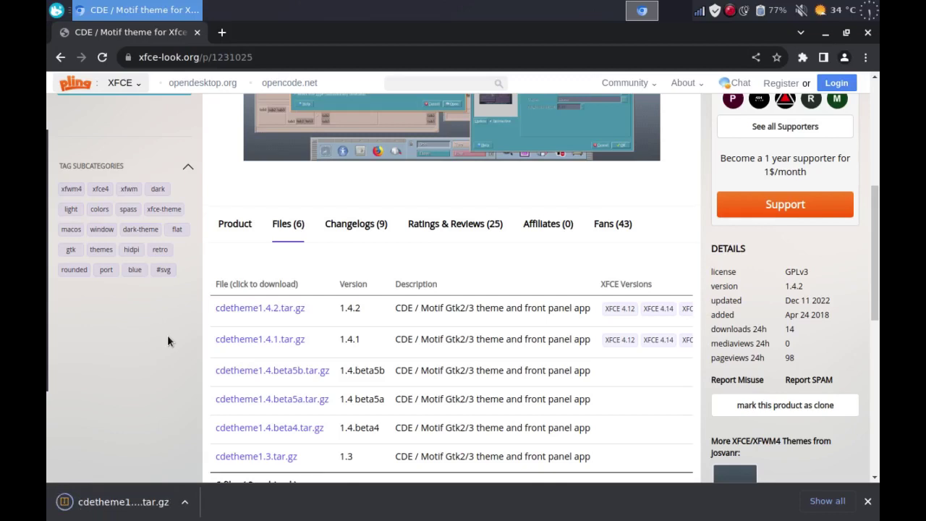
pyautogui.click(868, 33)
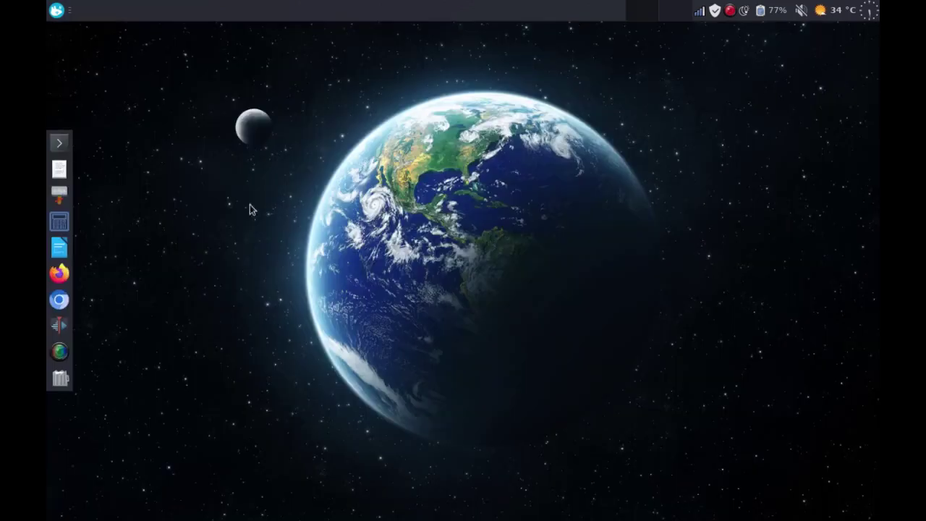
# - Switch to the Thunar file manager and extract cdetheme1.4.2.tar.gz in the Downloads folder
pyautogui.click(59, 194)
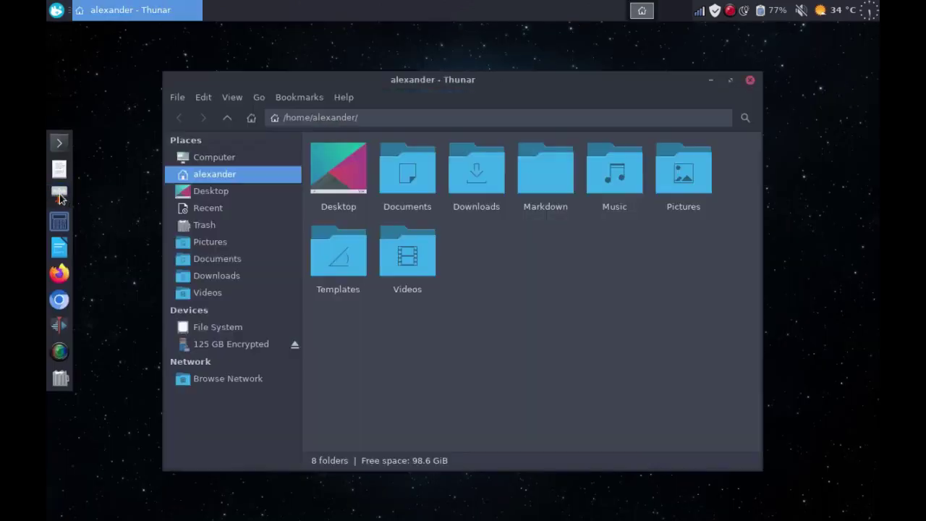
pyautogui.click(231, 277)
pyautogui.click(342, 175)
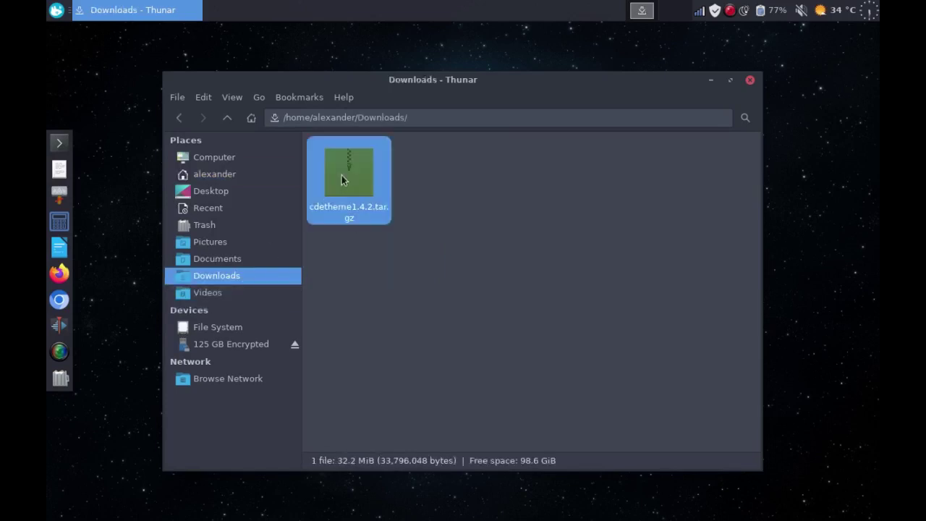
pyautogui.rightClick(341, 175)
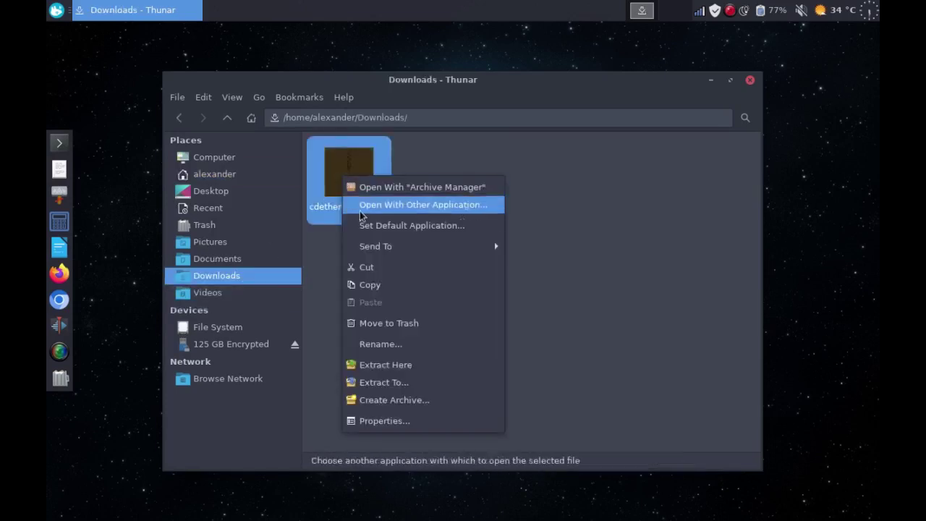
pyautogui.click(428, 362)
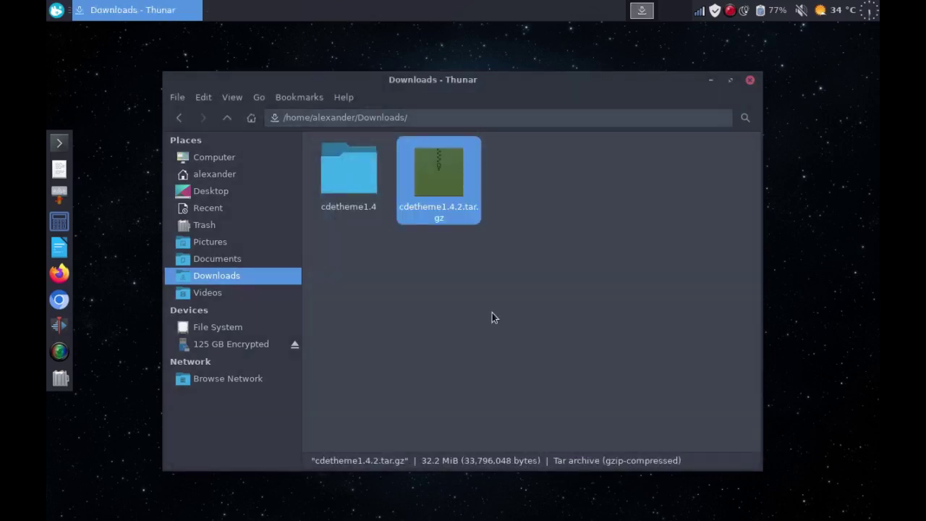
pyautogui.click(492, 317)
# - Check the contents of the cdetheme folder inside cdetheme1.4 and copy that folder
pyautogui.doubleClick(365, 194)
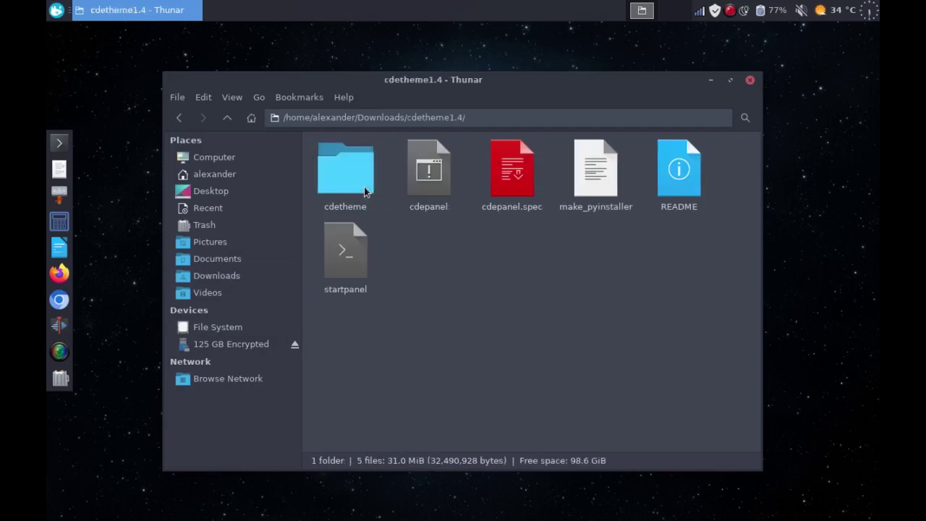
pyautogui.doubleClick(364, 185)
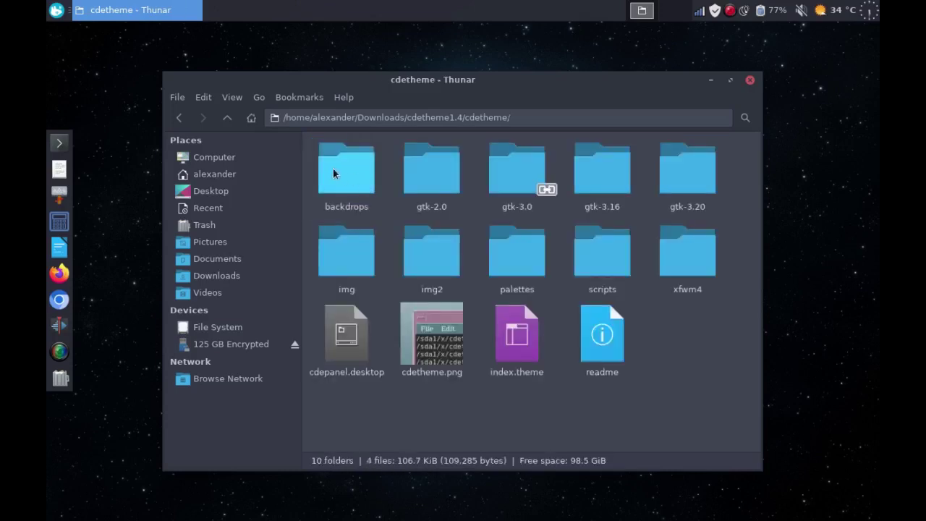
pyautogui.click(227, 117)
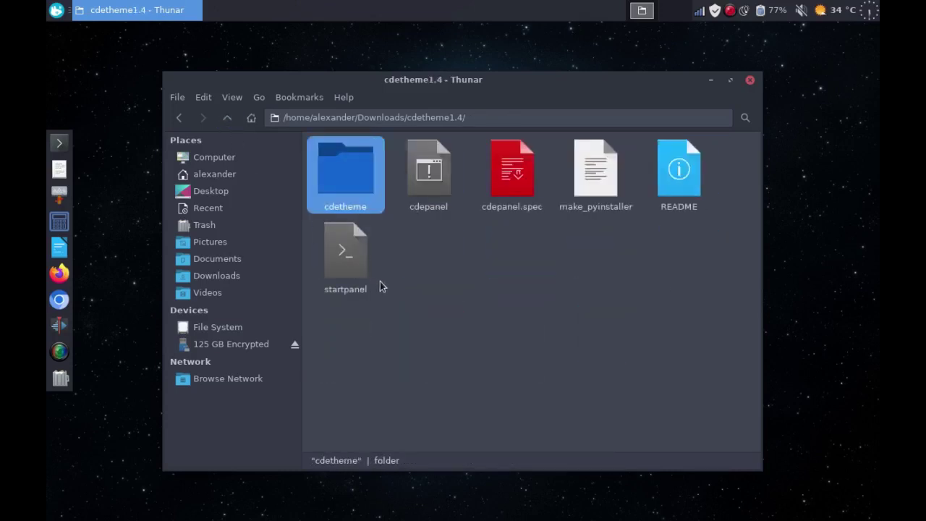
pyautogui.rightClick(356, 170)
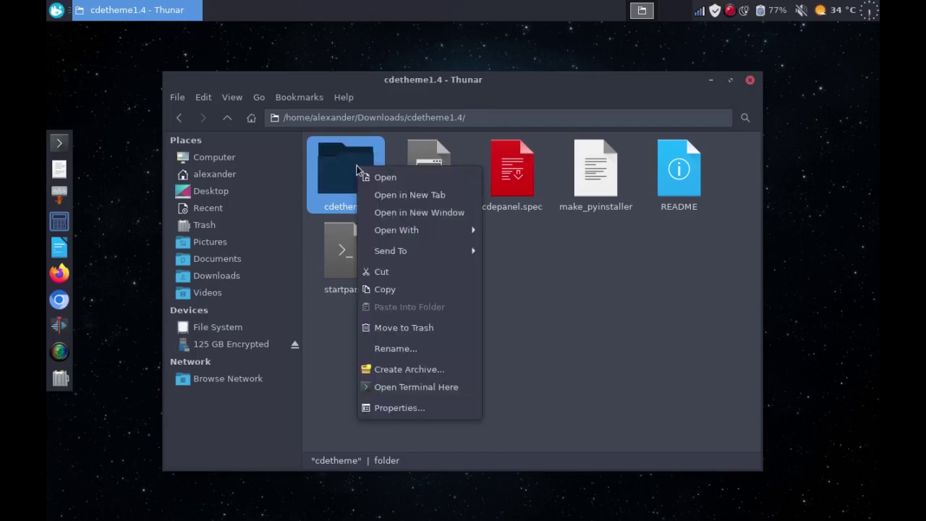
pyautogui.click(416, 289)
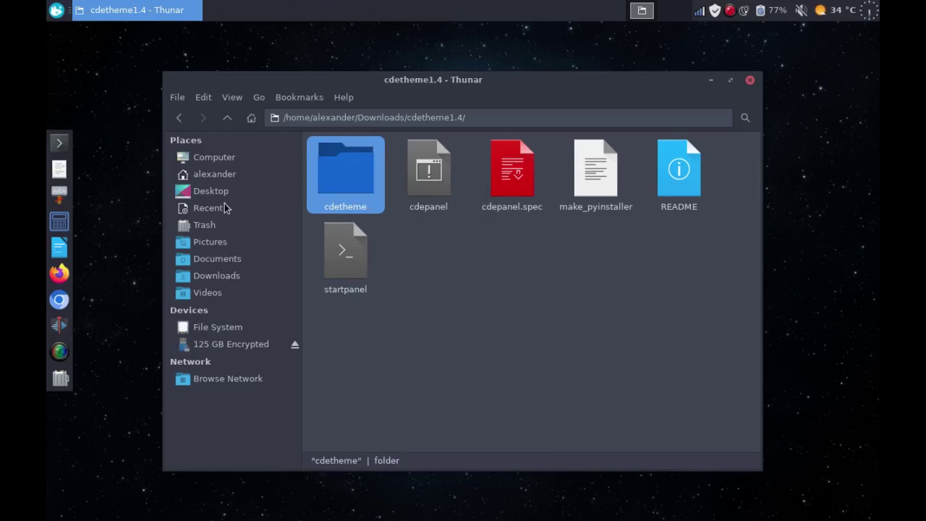
# - Show hidden files in the home folder and go to .local/share
pyautogui.click(218, 175)
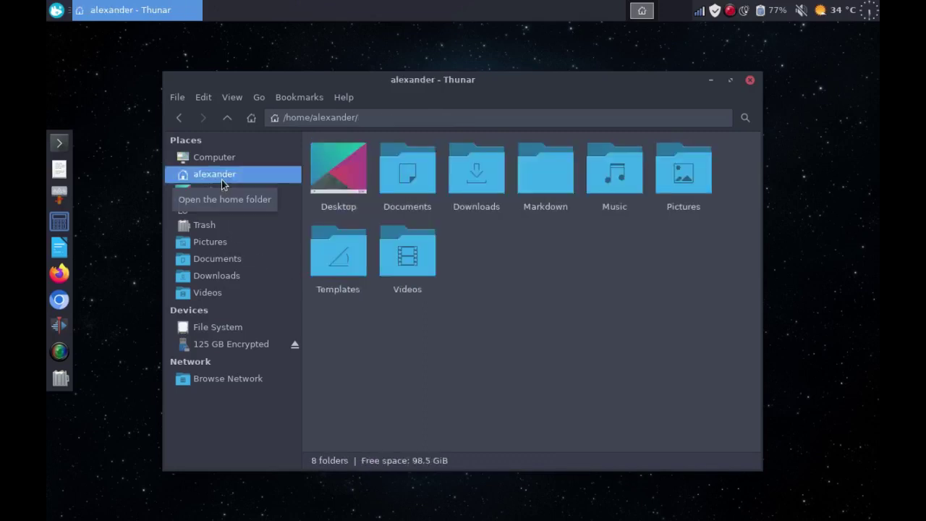
pyautogui.click(232, 101)
pyautogui.click(304, 249)
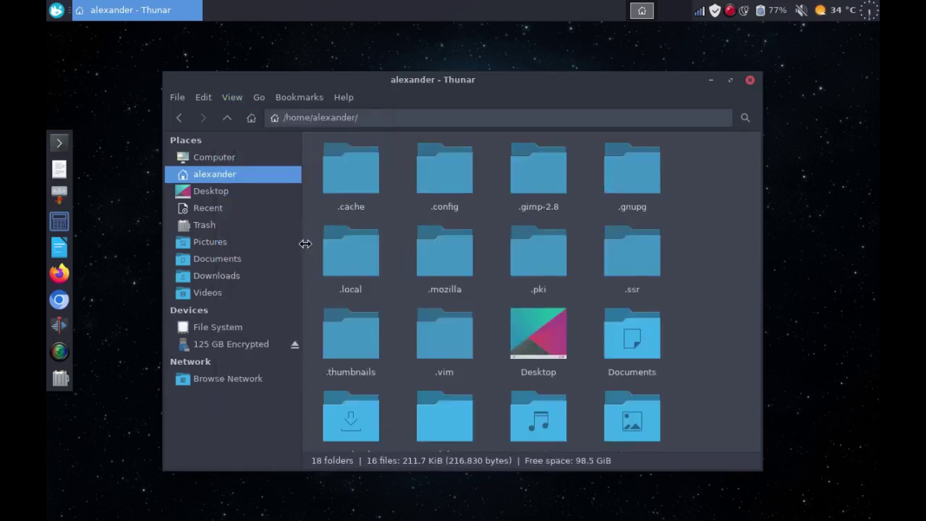
pyautogui.doubleClick(331, 248)
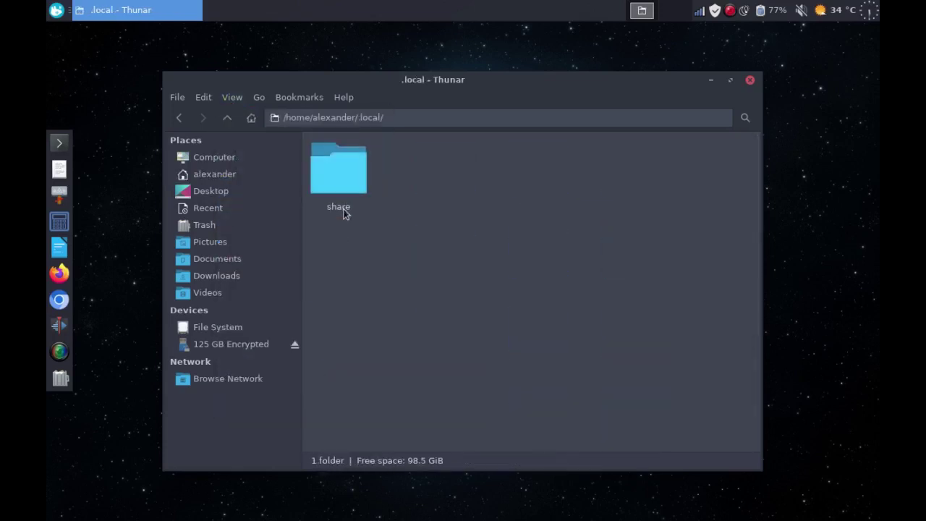
pyautogui.doubleClick(349, 188)
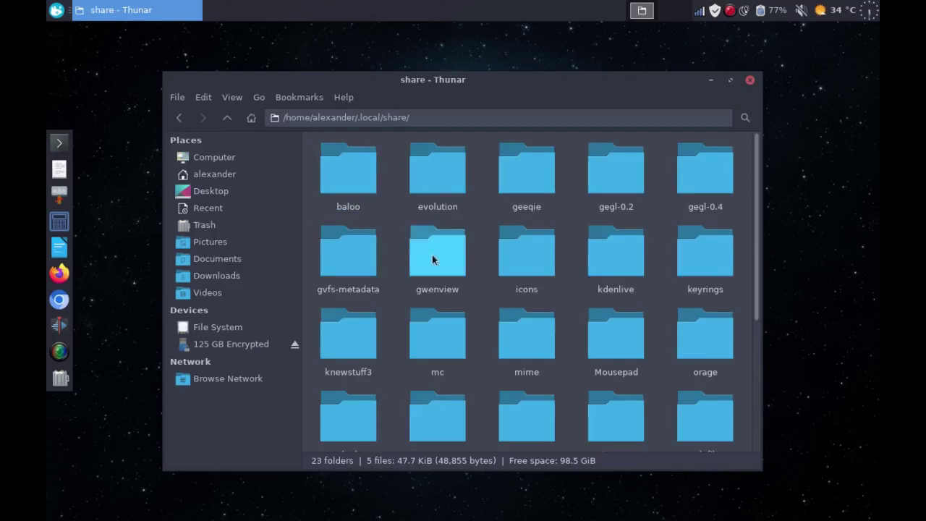
# - Create a new folder named themes in .local/share
pyautogui.scroll(-5, 453, 304)
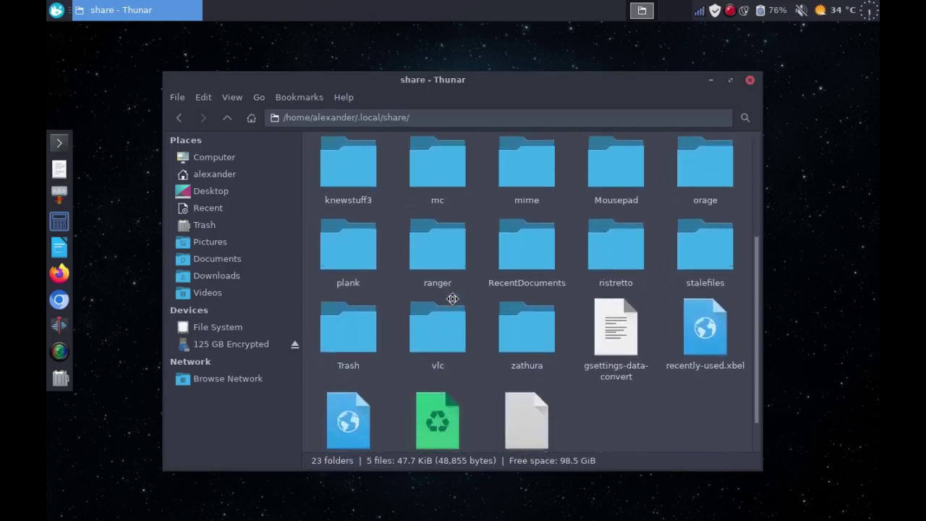
pyautogui.rightClick(606, 393)
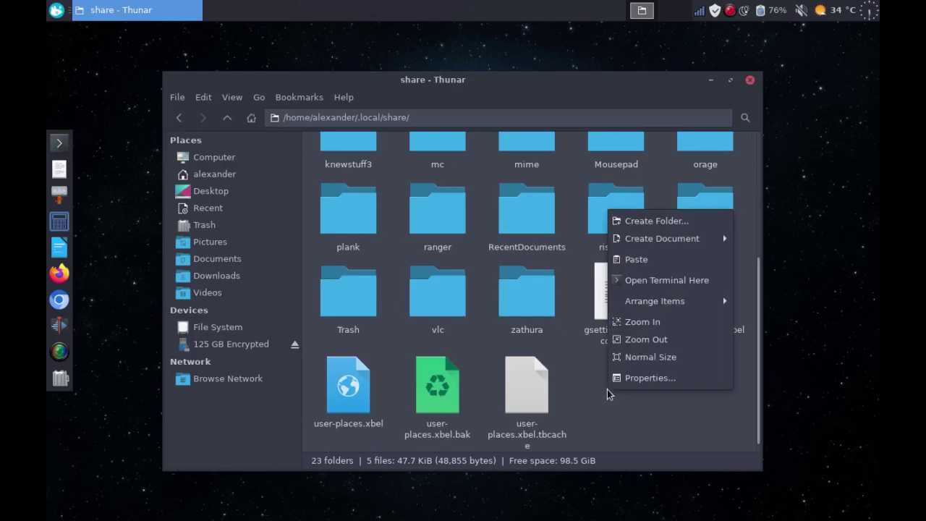
pyautogui.click(675, 223)
pyautogui.write('the')
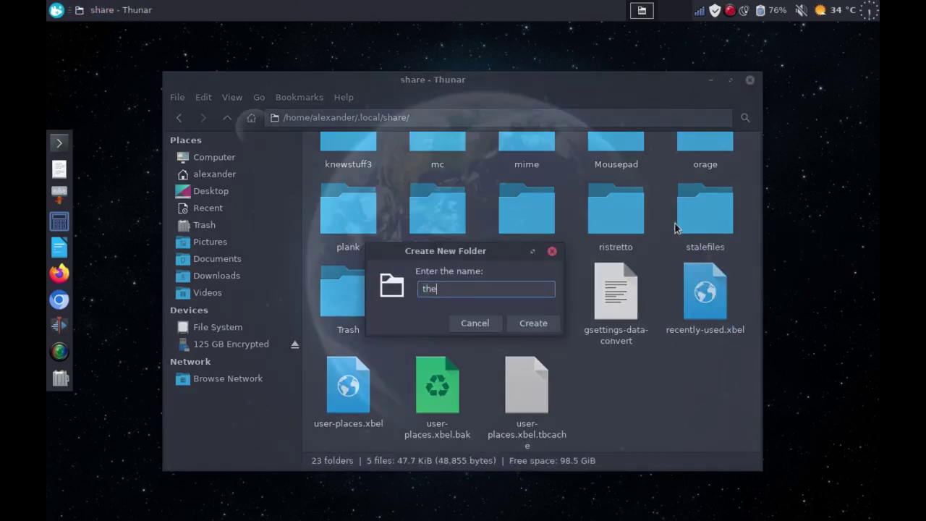
pyautogui.press('Return')
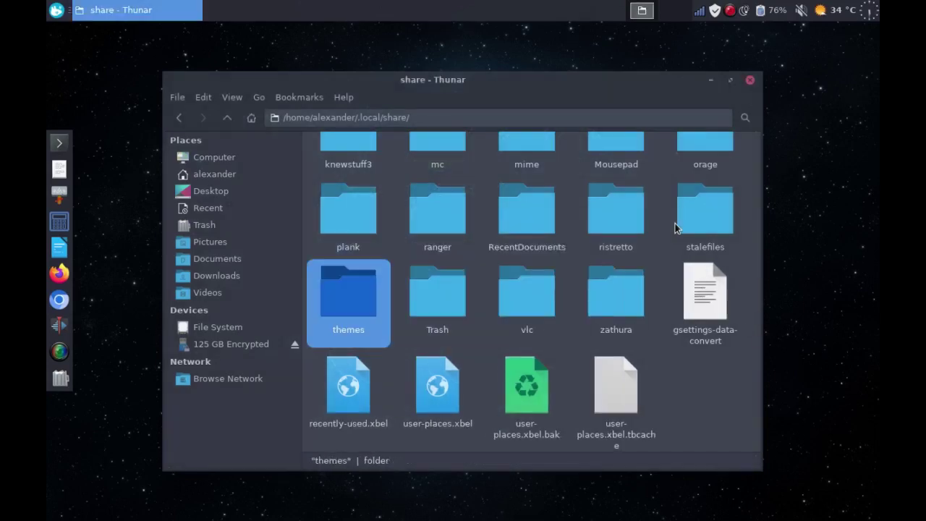
# - Paste the copied cdetheme folder into the themes folder and close the file manager
pyautogui.press('Return')
pyautogui.hotkey('ctrl', 'v')
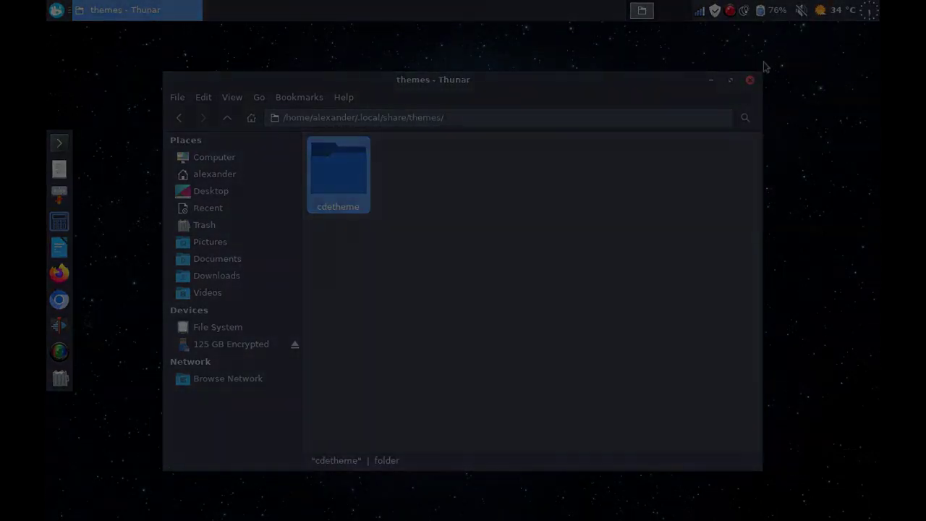
pyautogui.click(749, 81)
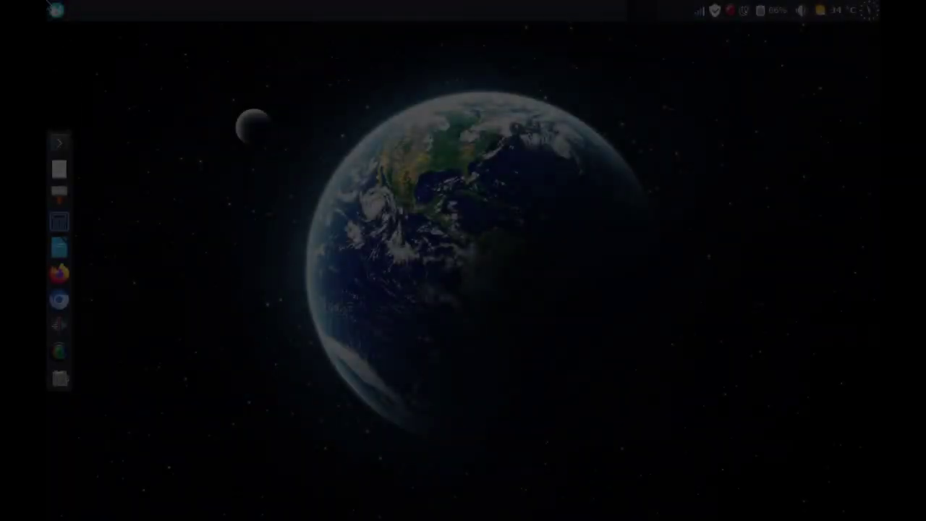
# - Set the desktop style to cdetheme in the Appearance settings, and open the file manager to check the new look
pyautogui.click(55, 11)
pyautogui.write('app')
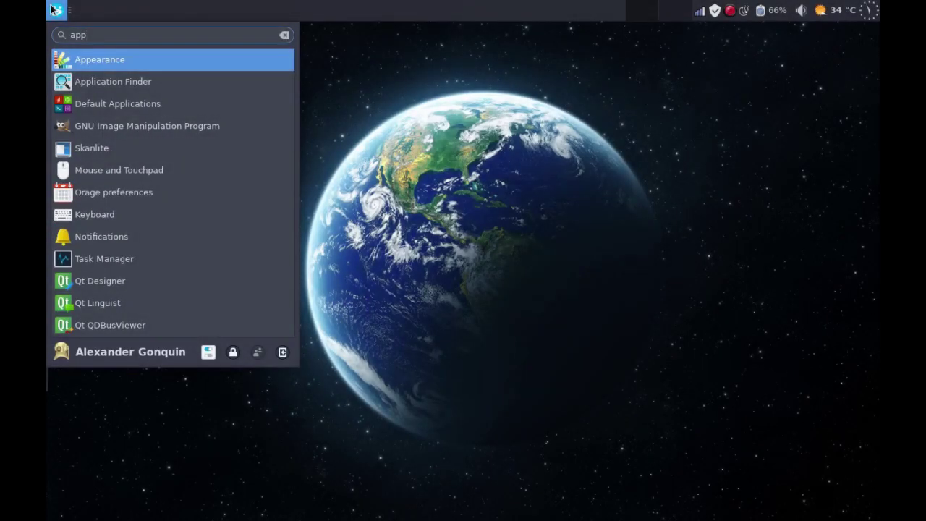
pyautogui.press('Return')
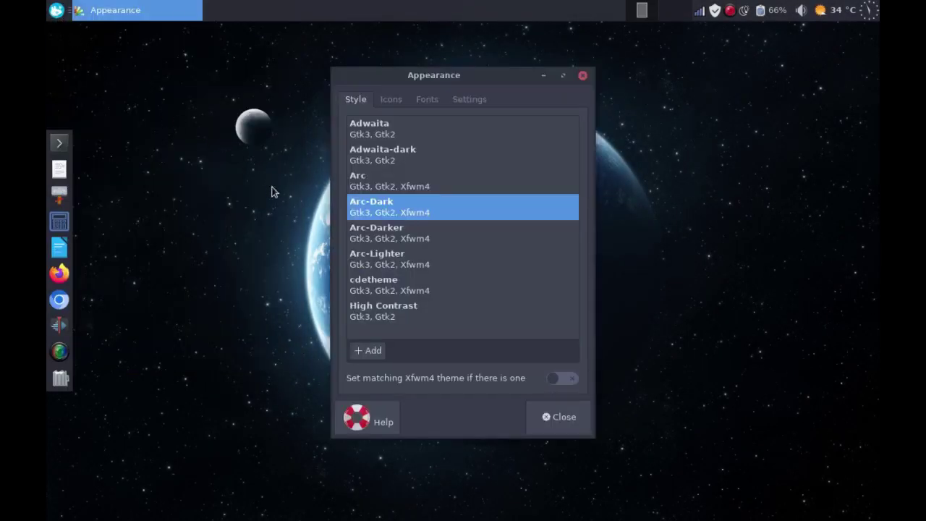
pyautogui.click(370, 281)
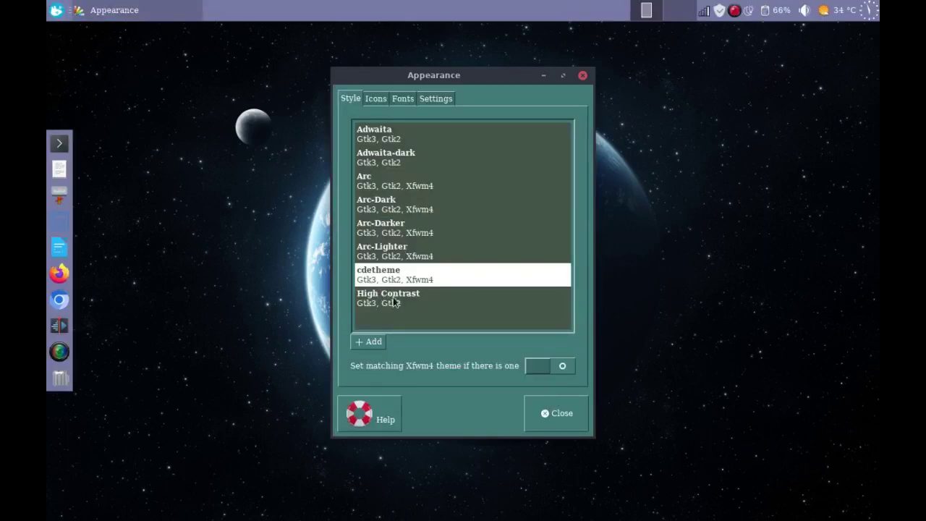
pyautogui.click(546, 411)
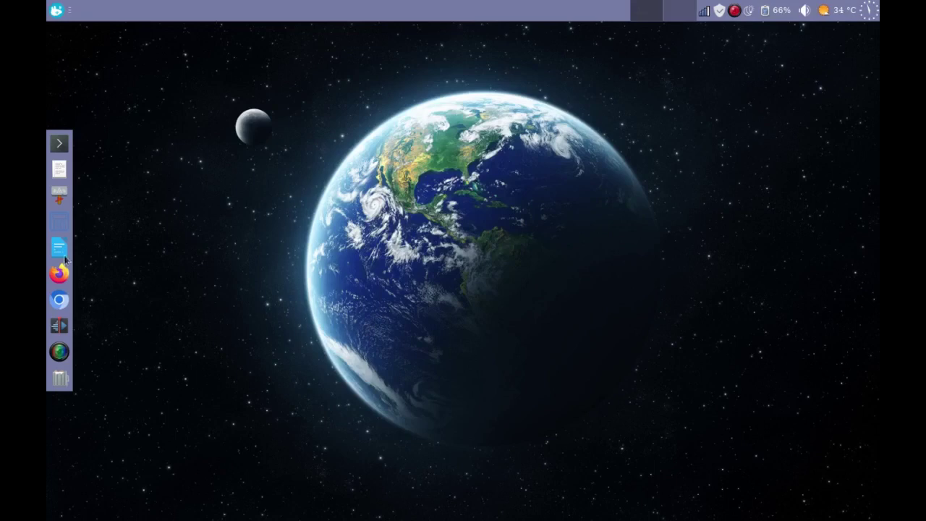
pyautogui.click(58, 191)
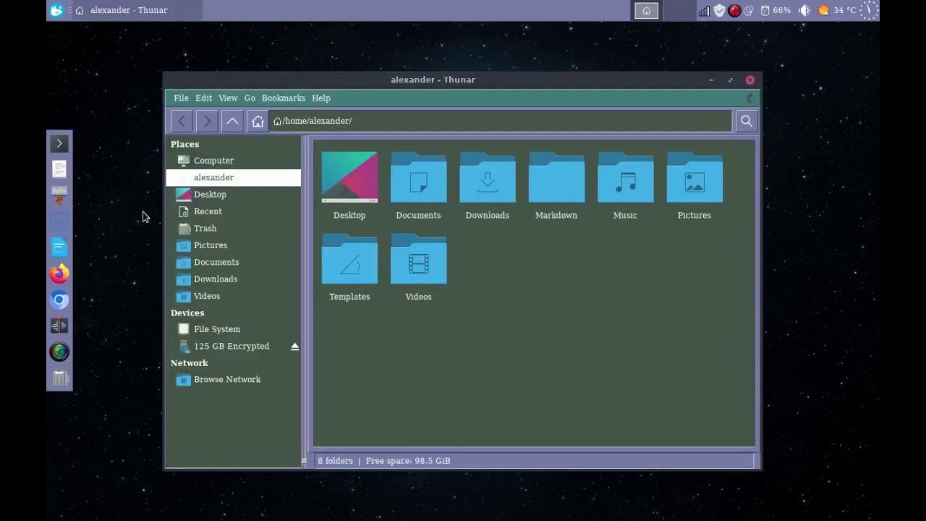
# - Open the Window Manager settings and set the window theme to cdetheme
pyautogui.click(60, 16)
pyautogui.write('winj')
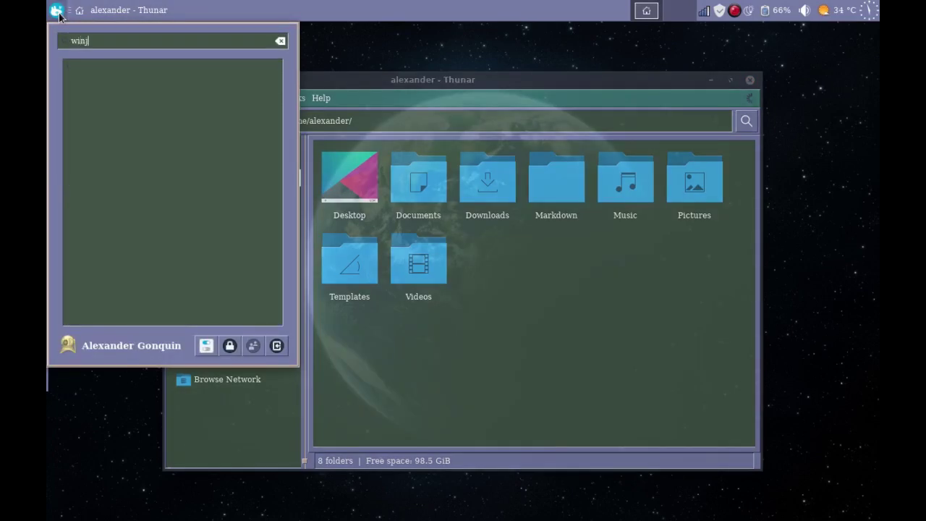
pyautogui.press('BackSpace')
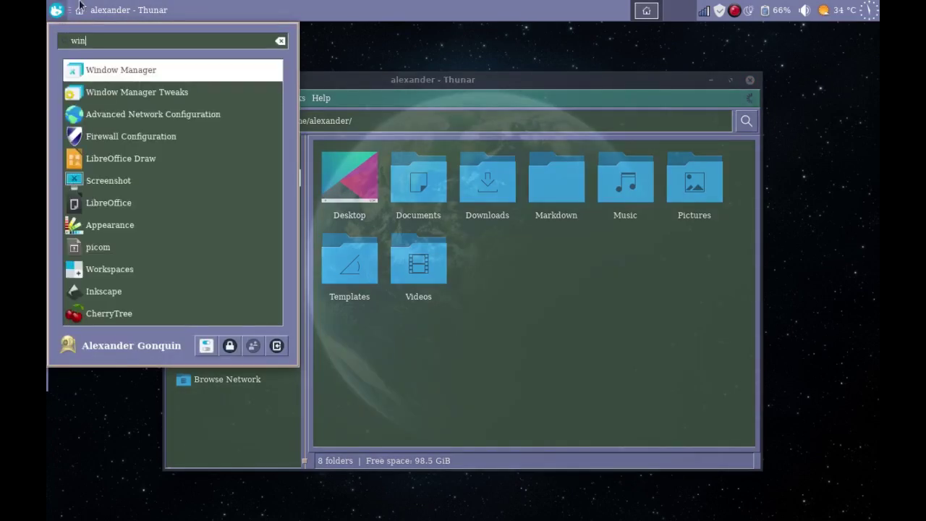
pyautogui.click(121, 67)
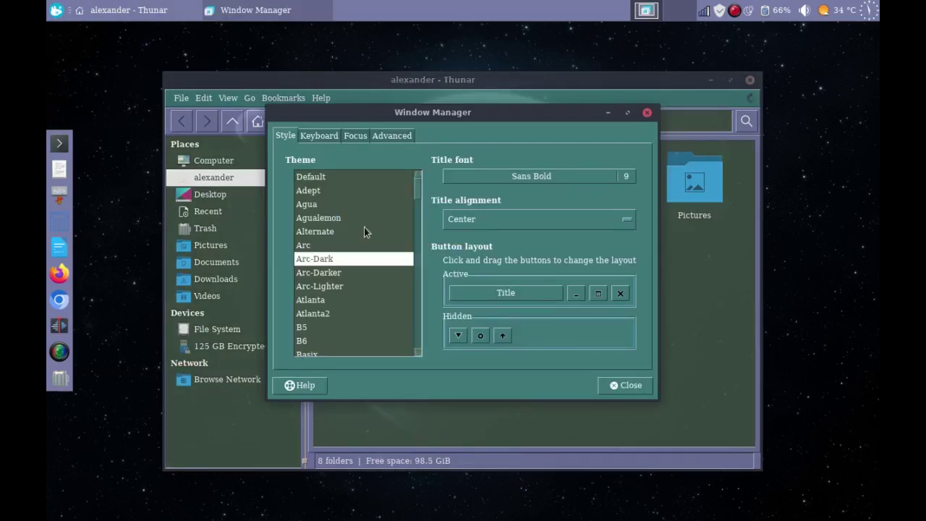
pyautogui.scroll(-3, 418, 352)
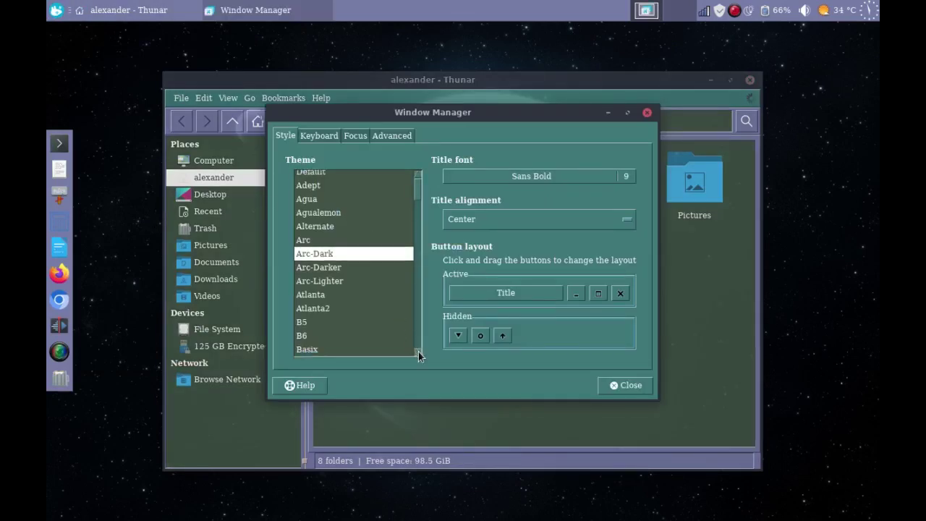
pyautogui.scroll(-4, 418, 351)
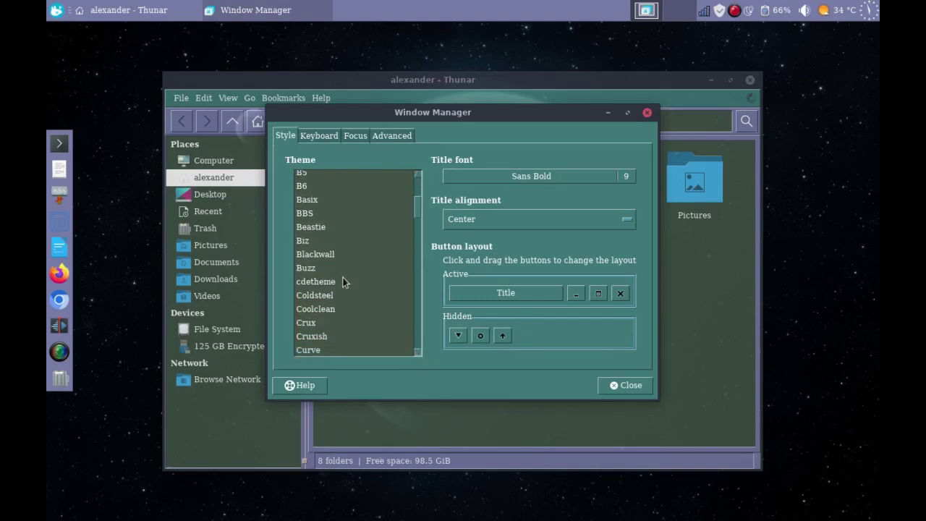
pyautogui.click(343, 282)
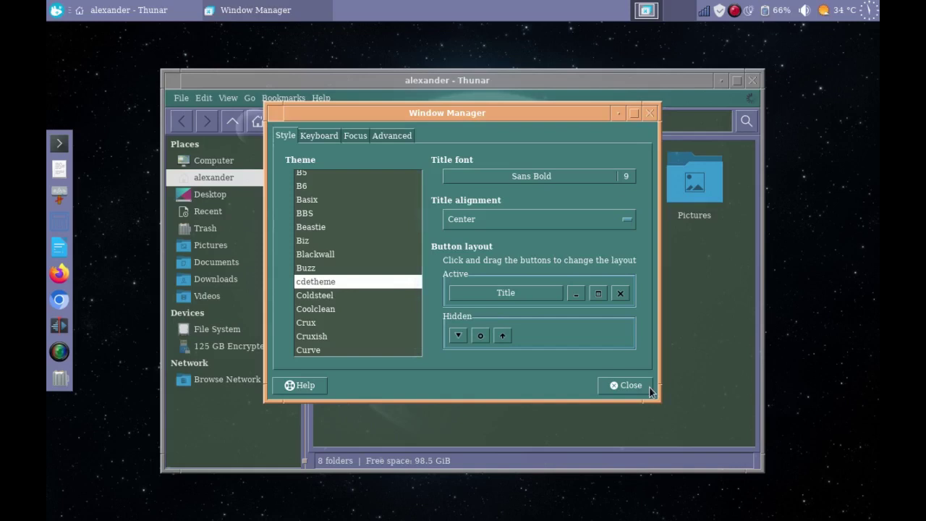
# - Look through the Keyboard, Focus and Advanced settings of the Window Manager and return to the Style settings
pyautogui.click(329, 136)
pyautogui.click(355, 136)
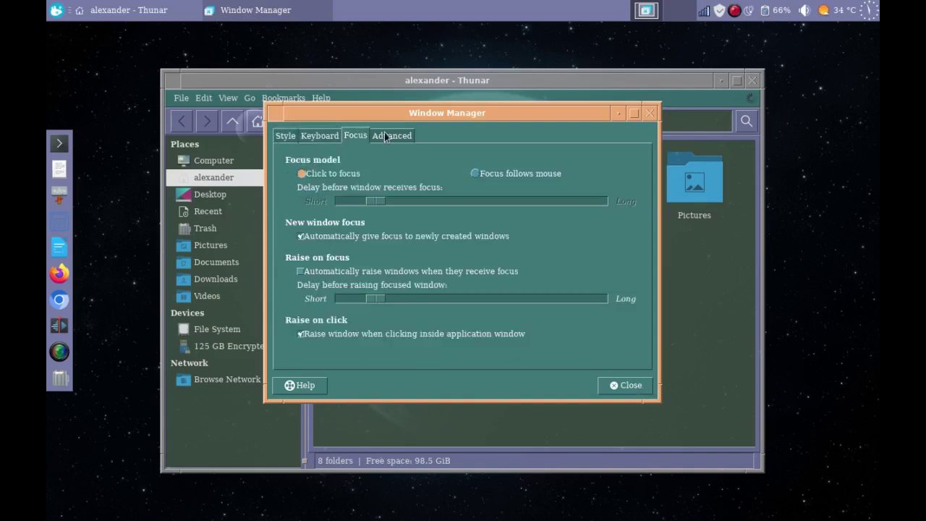
pyautogui.click(390, 137)
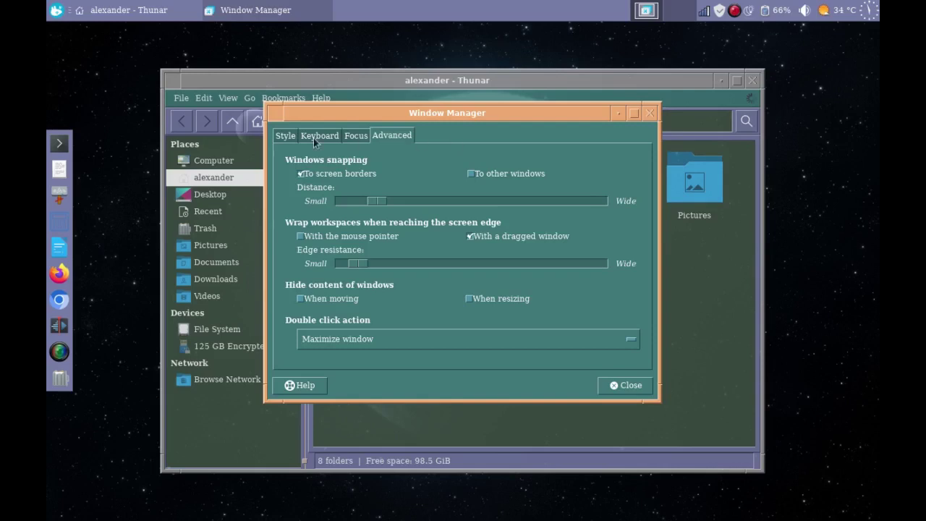
pyautogui.click(288, 136)
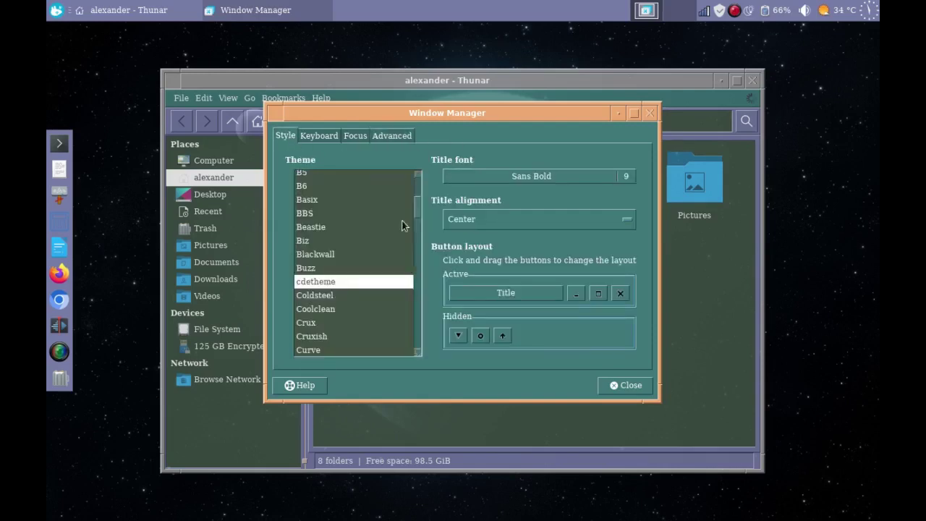
# - Close the Window Manager settings, then reposition the file manager window slightly and make it a little smaller
pyautogui.click(627, 385)
pyautogui.moveTo(596, 87)
pyautogui.mouseDown()
pyautogui.moveTo(632, 80)
pyautogui.moveTo(604, 82)
pyautogui.mouseUp()
pyautogui.moveTo(767, 465)
pyautogui.mouseDown()
pyautogui.moveTo(741, 460)
pyautogui.moveTo(689, 374)
pyautogui.moveTo(700, 344)
pyautogui.moveTo(754, 463)
pyautogui.mouseUp()
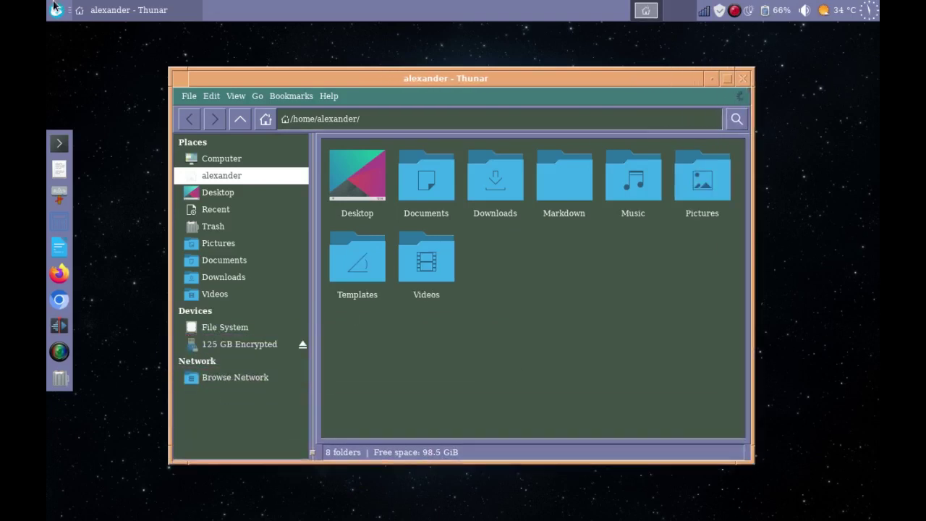
# - Check the new theme in the applications menu by browsing categories such as Internet and Accessories, and close the menu
pyautogui.click(55, 8)
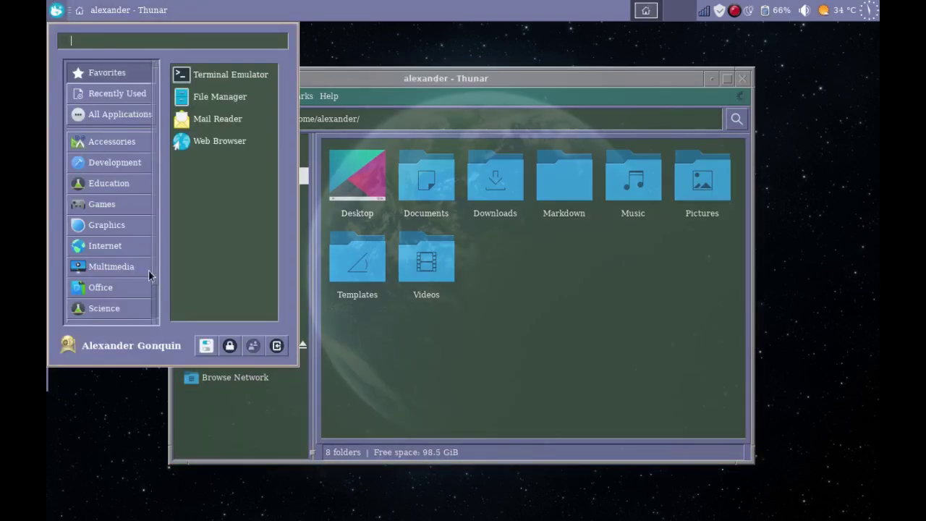
pyautogui.moveTo(98, 309)
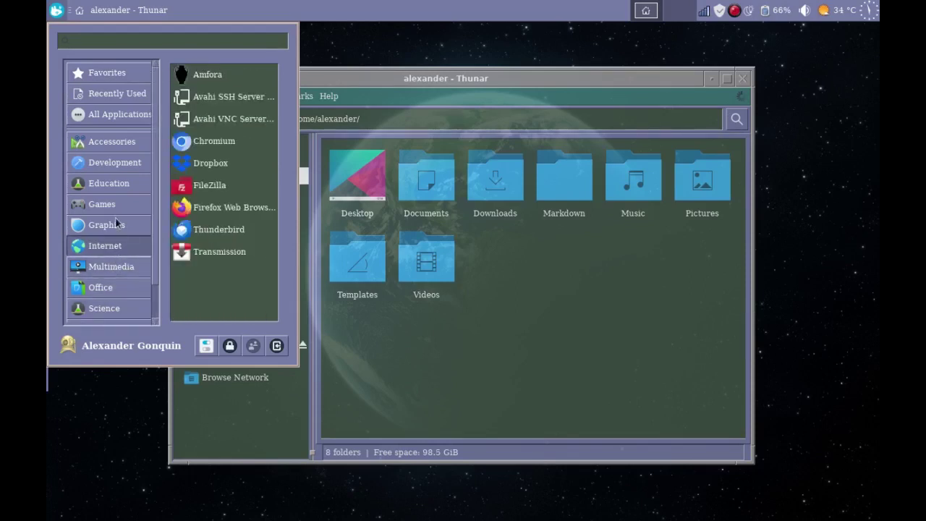
pyautogui.moveTo(121, 143)
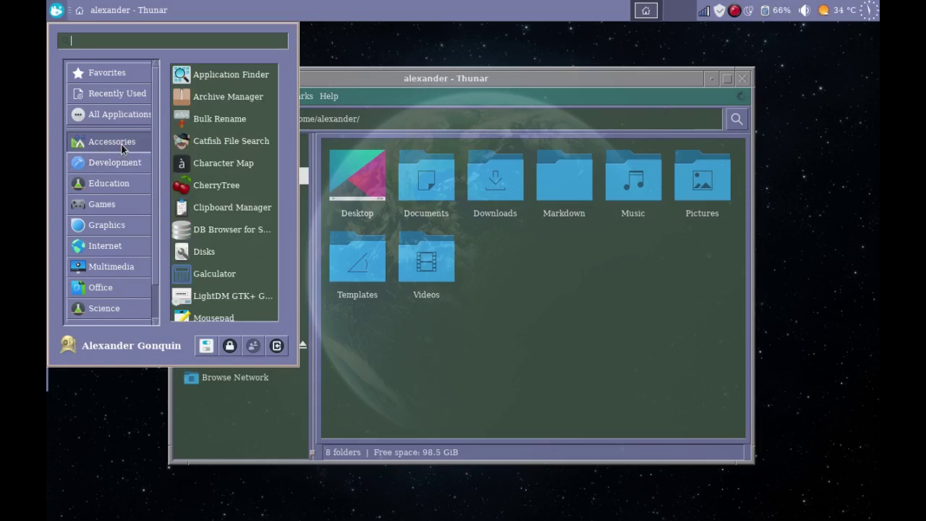
pyautogui.click(410, 50)
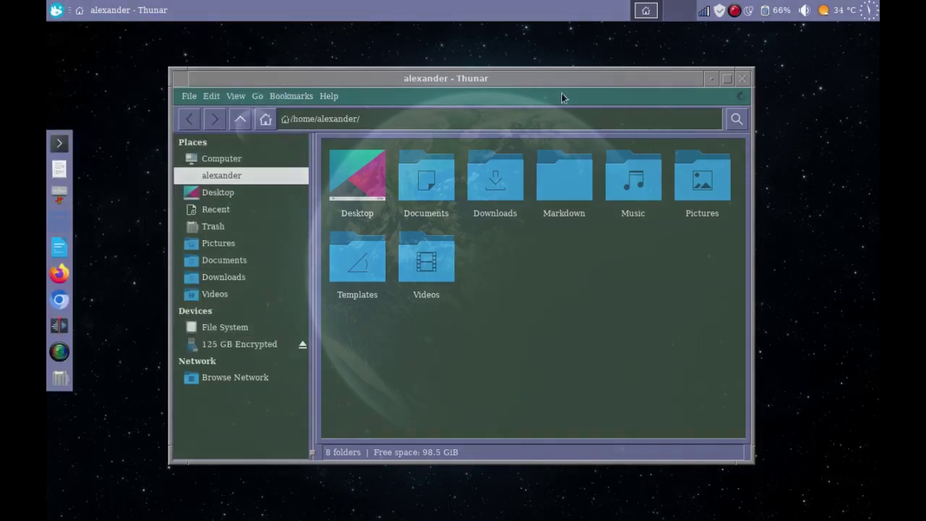